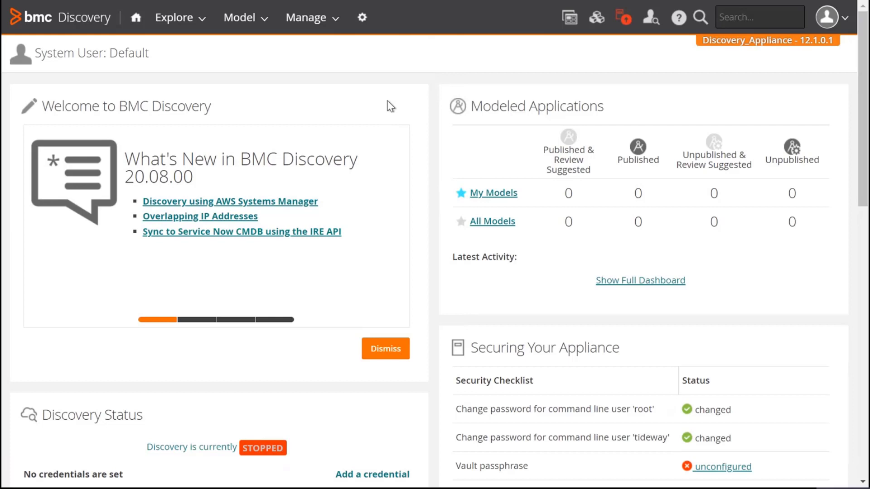
- From the Administration settings, open the Vault Management page under Discovery
{"action": "left_click", "coordinate": [362, 21]}
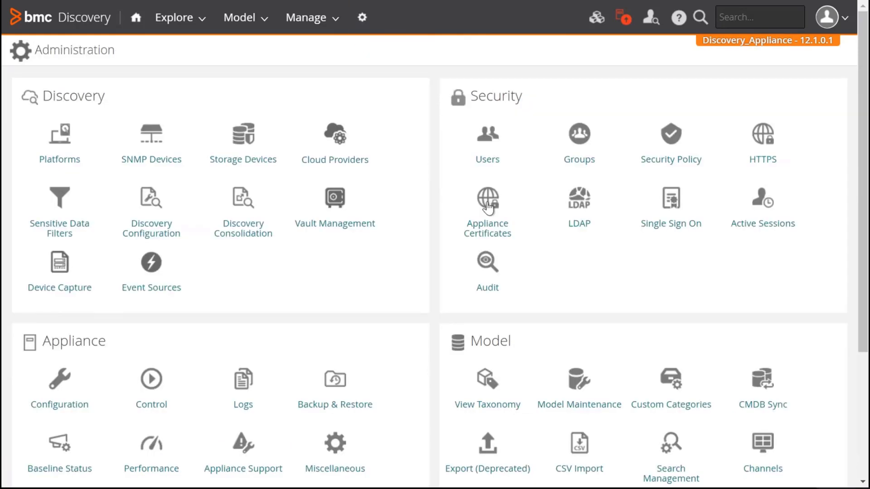
{"action": "mouse_move", "coordinate": [335, 204]}
{"action": "left_mouse_down"}
{"action": "mouse_move", "coordinate": [340, 243]}
{"action": "mouse_move", "coordinate": [338, 215]}
{"action": "left_mouse_up"}
{"action": "left_click", "coordinate": [338, 215]}
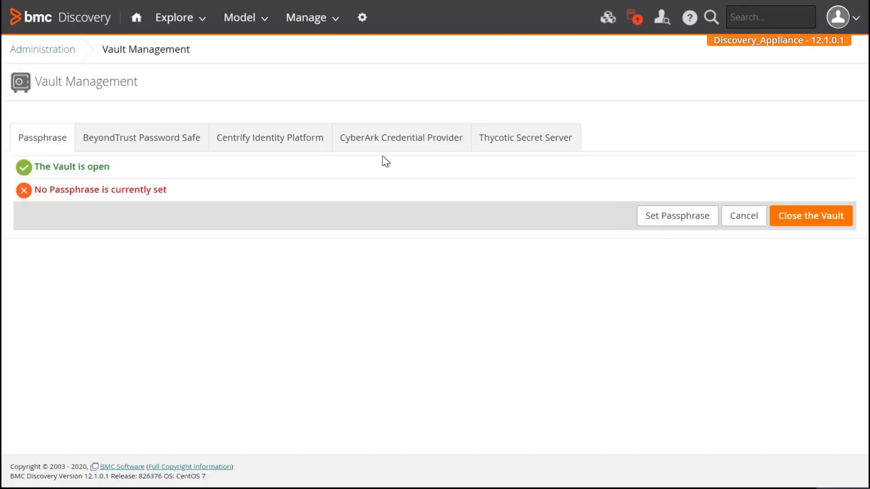
- Enable the CyberArk Credential Provider with REST API access, test it, and apply so it reads WORKING
{"action": "left_click", "coordinate": [421, 146]}
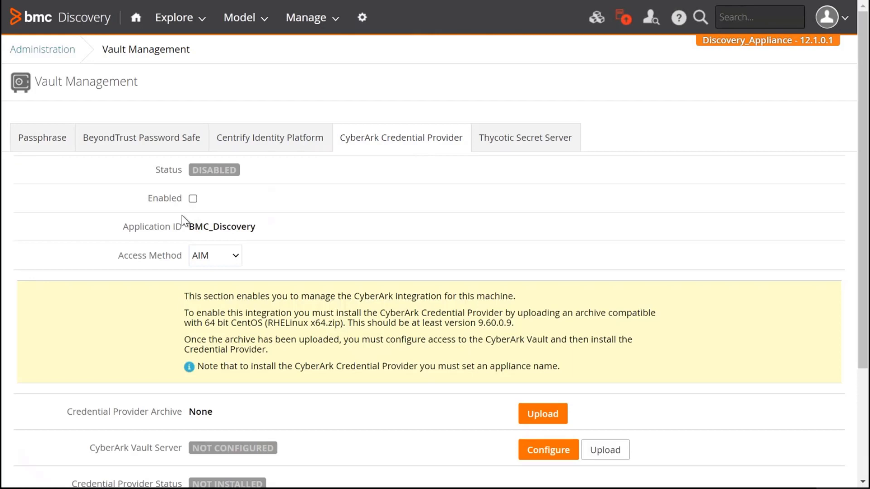
{"action": "left_click", "coordinate": [192, 199]}
{"action": "left_click", "coordinate": [238, 257]}
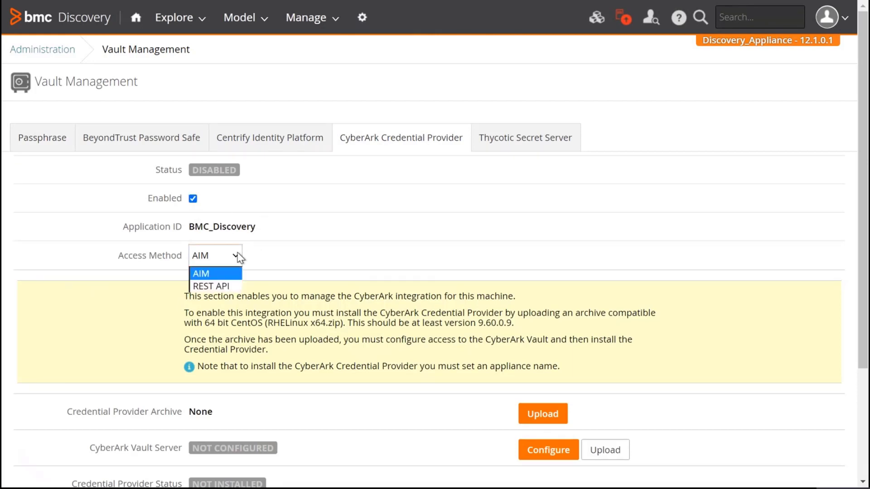
{"action": "left_click", "coordinate": [222, 286]}
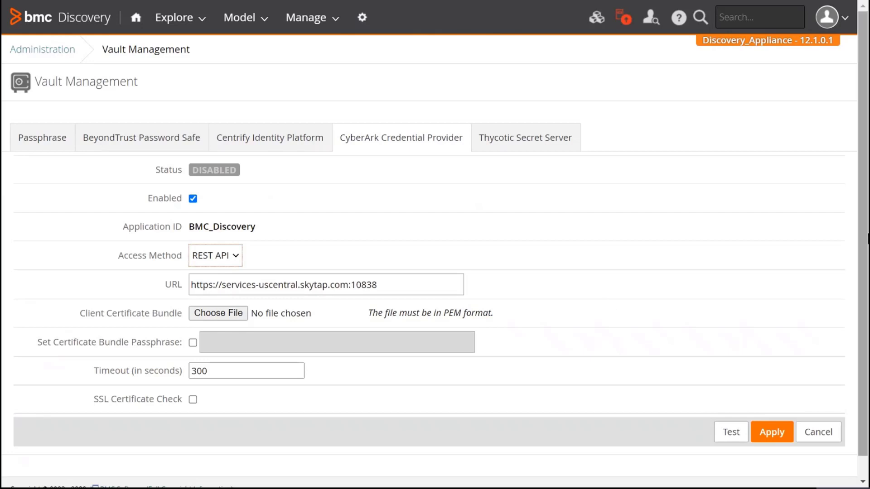
{"action": "left_click_drag", "start_coordinate": [378, 285], "coordinate": [189, 294]}
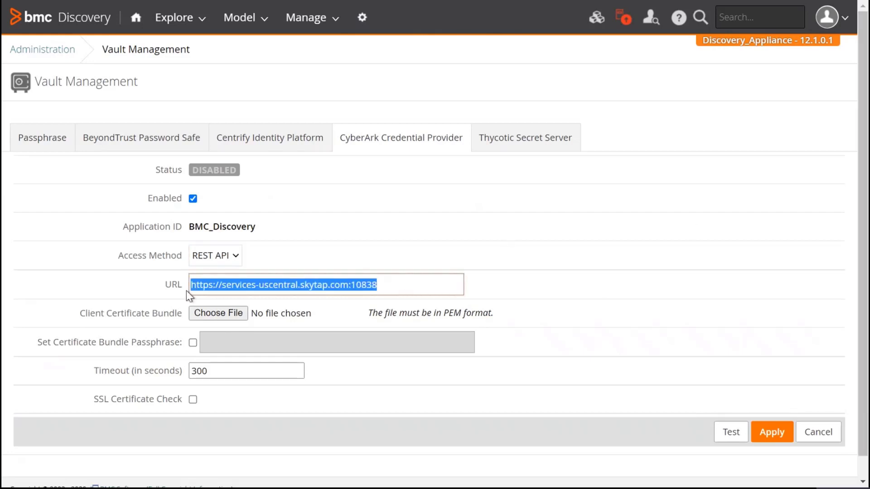
{"action": "left_click_drag", "start_coordinate": [94, 399], "coordinate": [186, 399]}
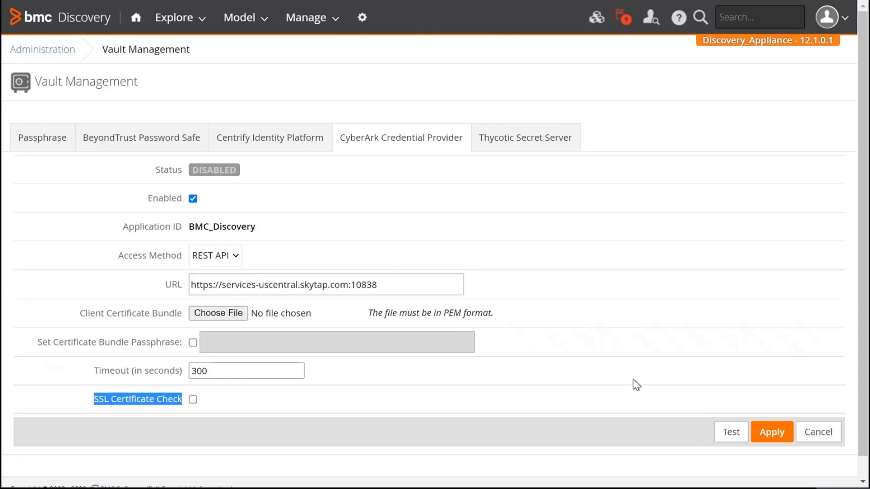
{"action": "left_click", "coordinate": [731, 435]}
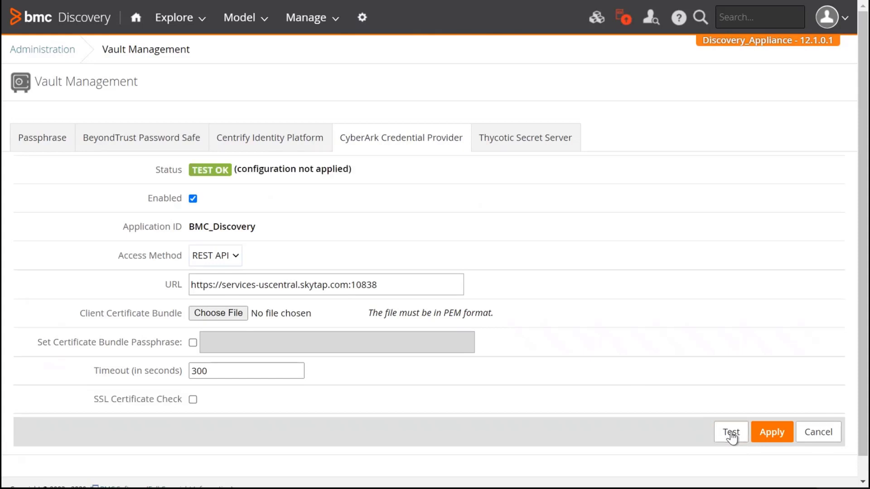
{"action": "left_click", "coordinate": [770, 433]}
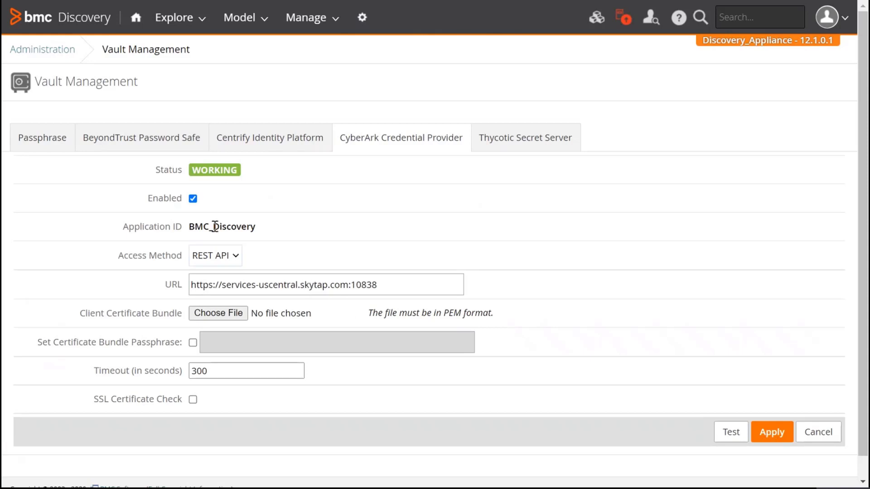
- Disable the CyberArk provider, keeping REST API, then go to Manage > Outposts & Proxies
{"action": "left_click", "coordinate": [193, 198]}
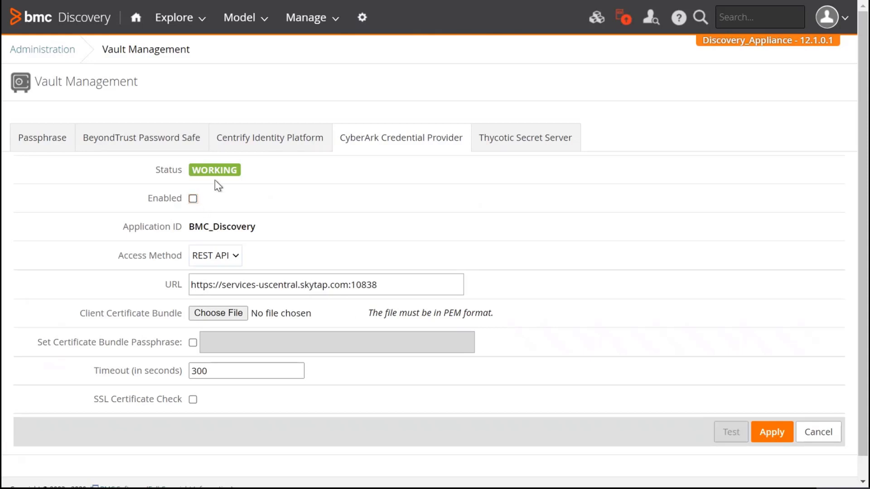
{"action": "left_click", "coordinate": [236, 256]}
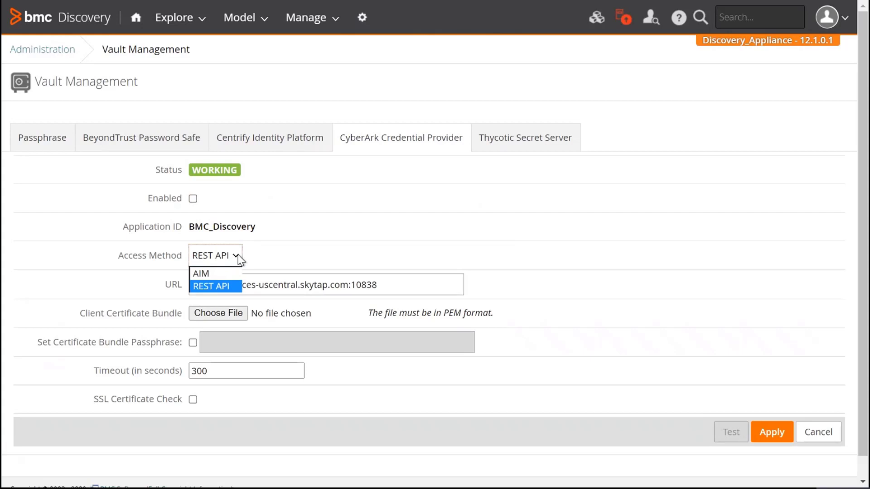
{"action": "left_click", "coordinate": [303, 243]}
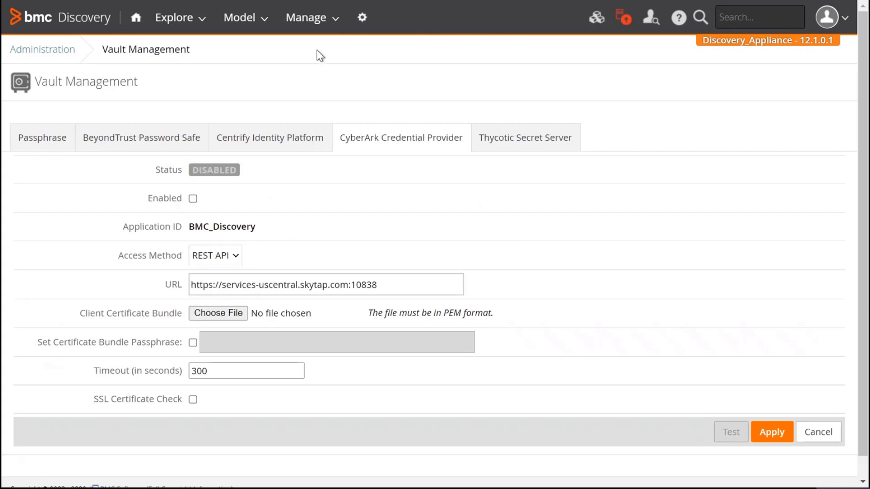
{"action": "left_click", "coordinate": [321, 22]}
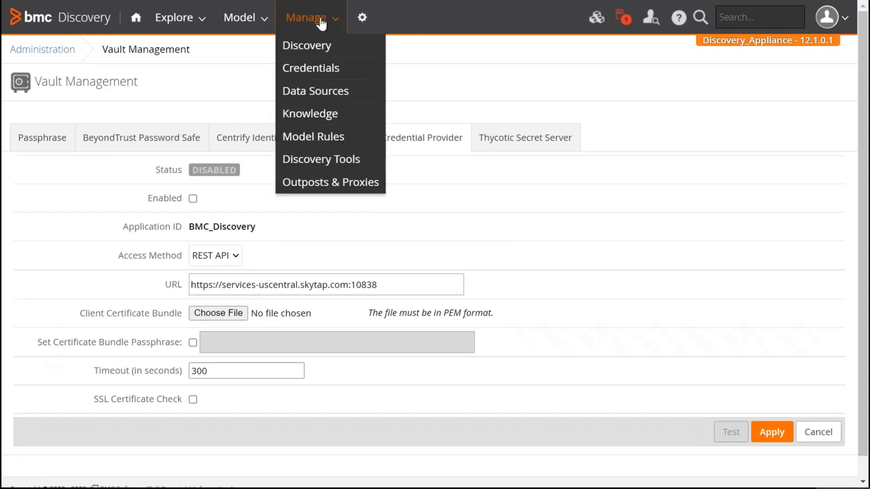
{"action": "left_click", "coordinate": [341, 180]}
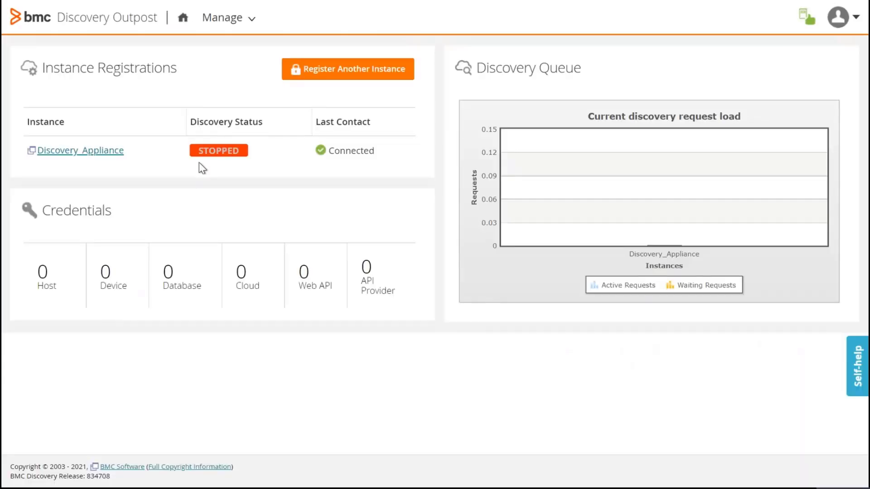
- Open the outpost's Manage > Vault Providers page
{"action": "mouse_move", "coordinate": [249, 20]}
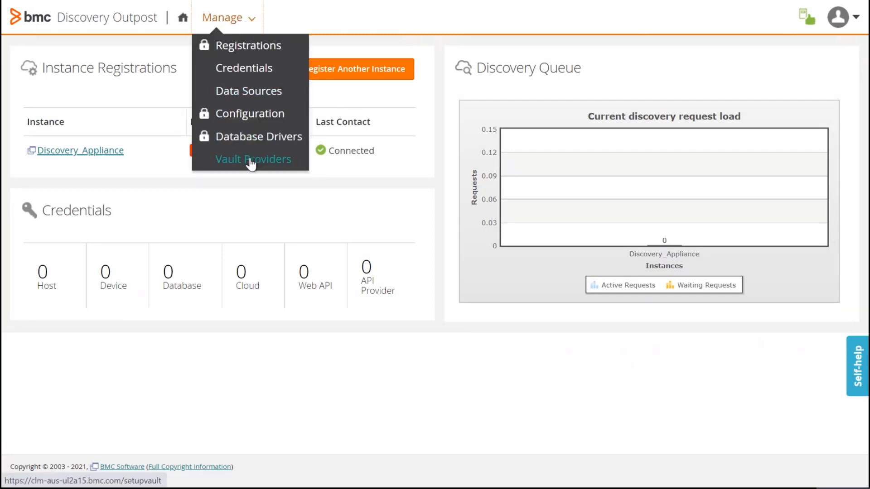
{"action": "left_click", "coordinate": [264, 164]}
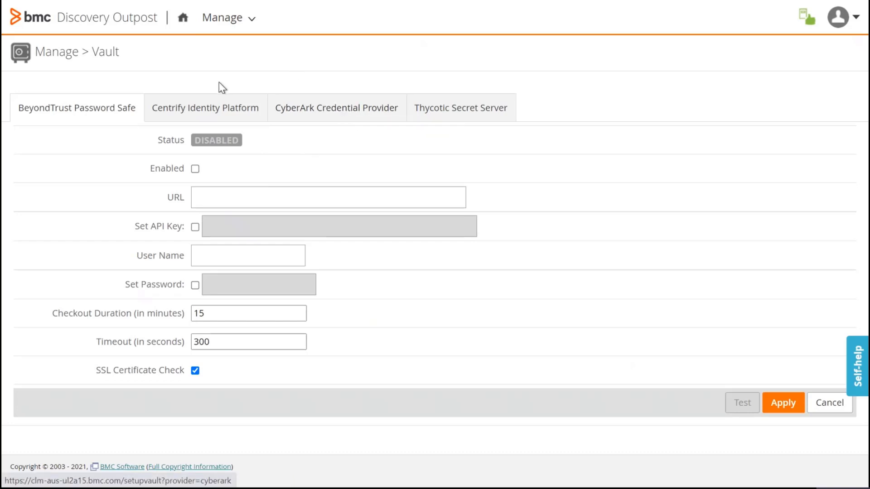
- On the outpost, enable the CyberArk Credential Provider over REST API, test it, and apply it
{"action": "left_click", "coordinate": [358, 115]}
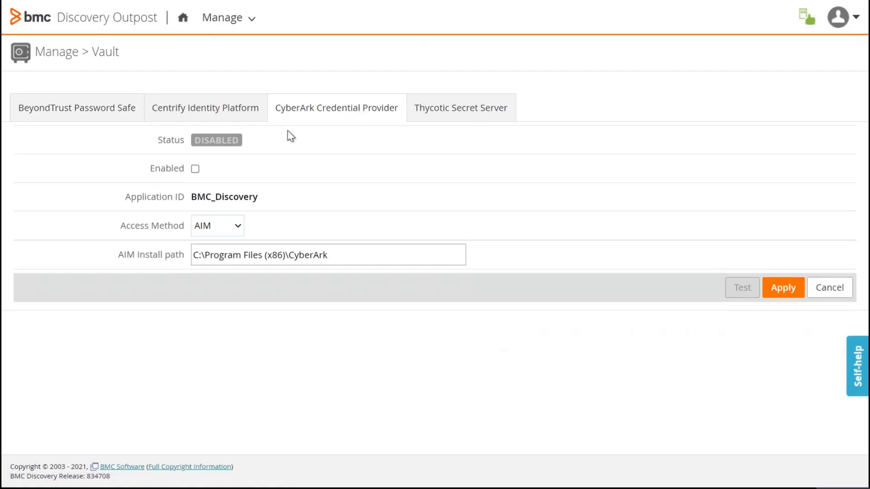
{"action": "left_click", "coordinate": [237, 227]}
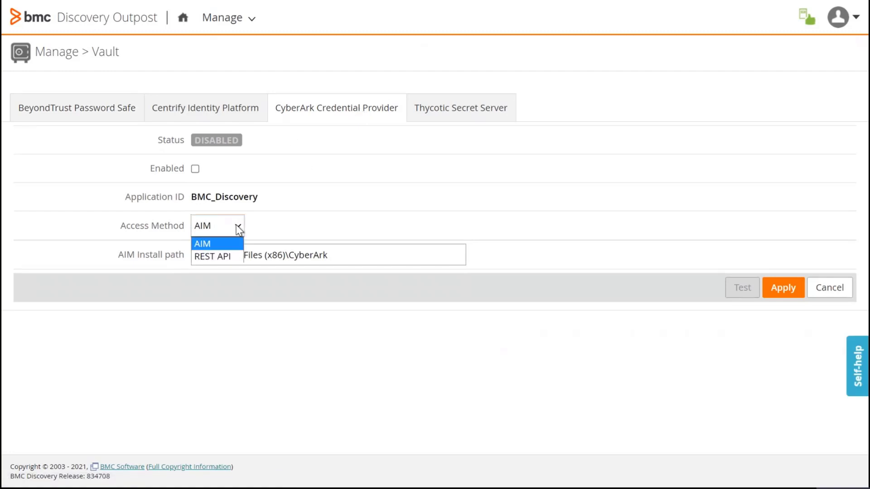
{"action": "left_click", "coordinate": [224, 257]}
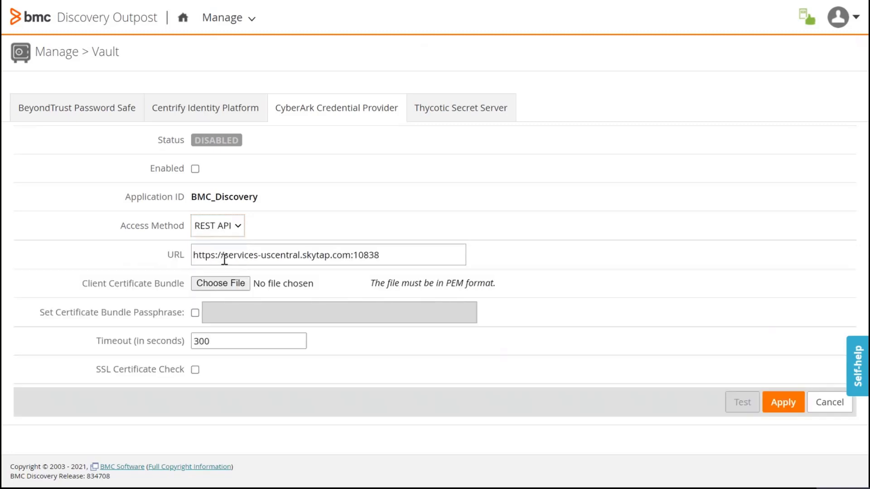
{"action": "left_click", "coordinate": [195, 169]}
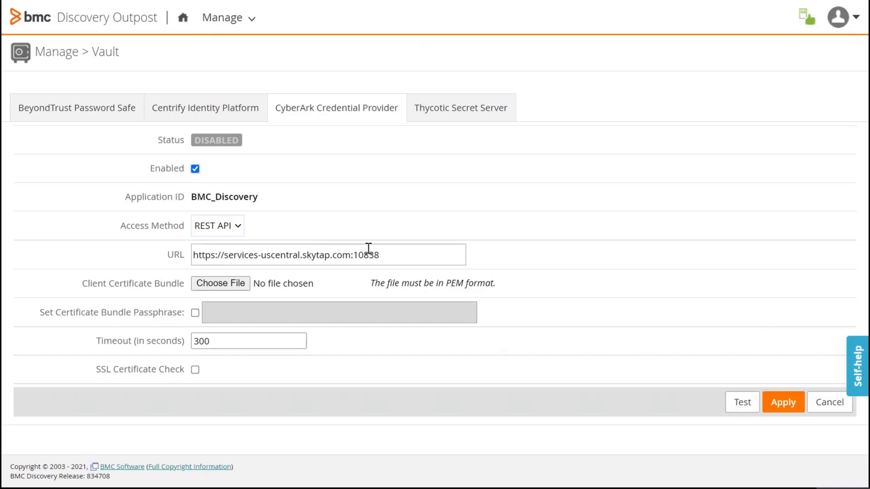
{"action": "left_click_drag", "start_coordinate": [380, 255], "coordinate": [177, 250]}
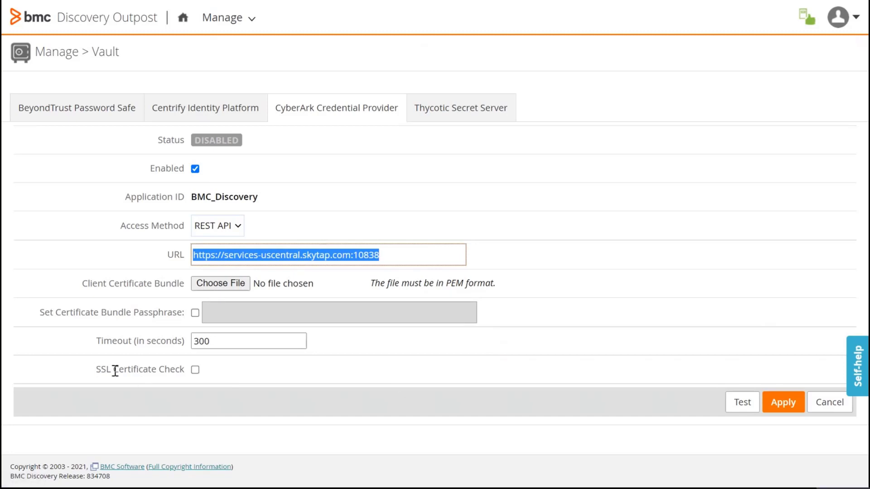
{"action": "left_click_drag", "start_coordinate": [96, 369], "coordinate": [171, 370]}
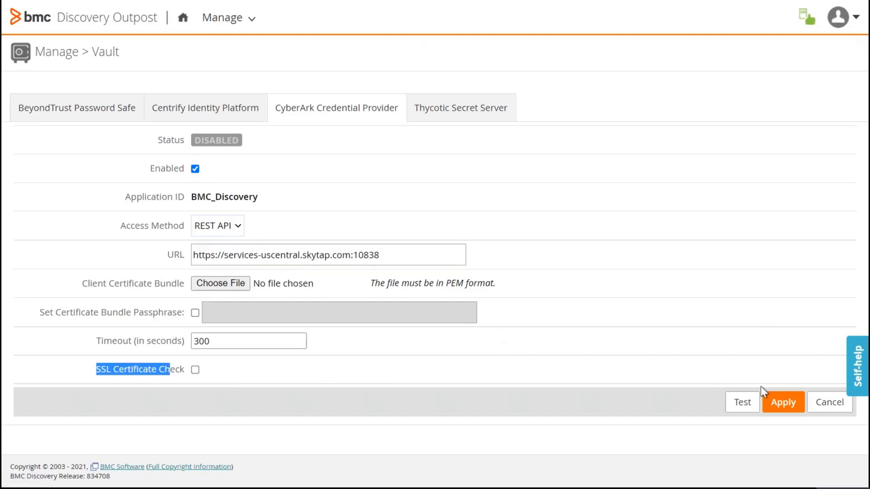
{"action": "left_click", "coordinate": [742, 405]}
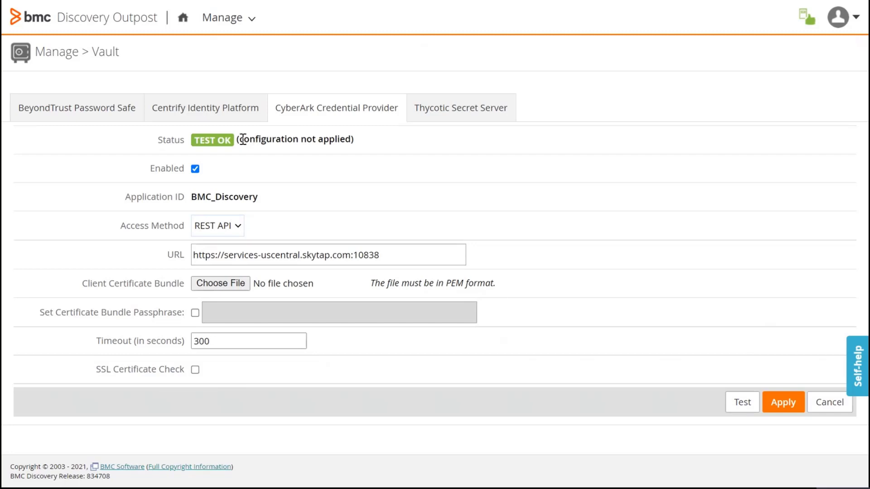
{"action": "left_click_drag", "start_coordinate": [237, 140], "coordinate": [355, 140]}
{"action": "left_click", "coordinate": [784, 403]}
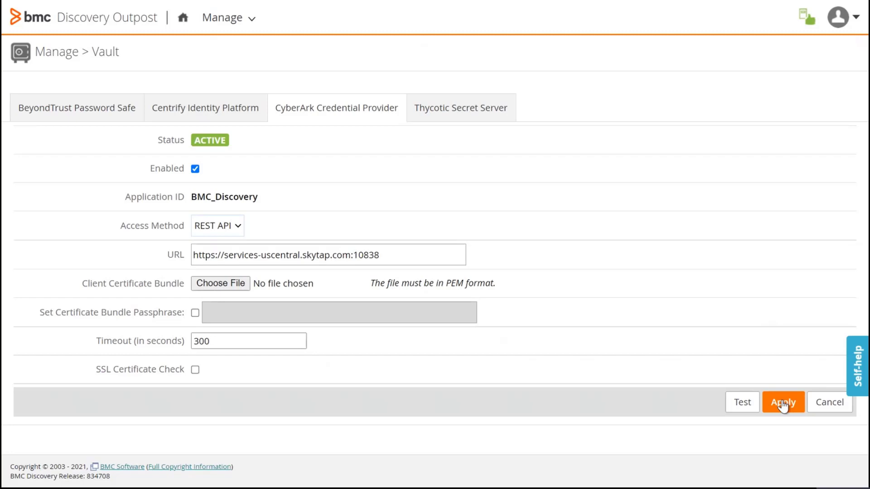
- Open the outpost's Manage > Credentials list, showing 0 credentials
{"action": "left_click", "coordinate": [241, 20]}
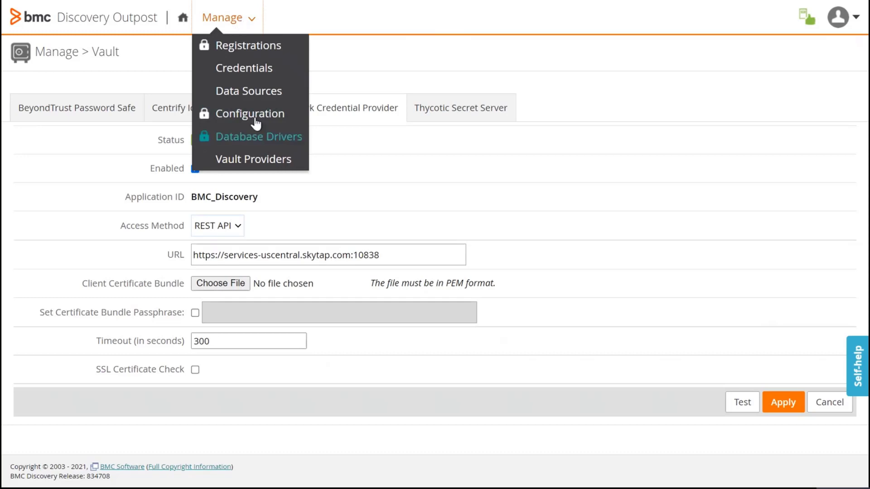
{"action": "left_click", "coordinate": [254, 74]}
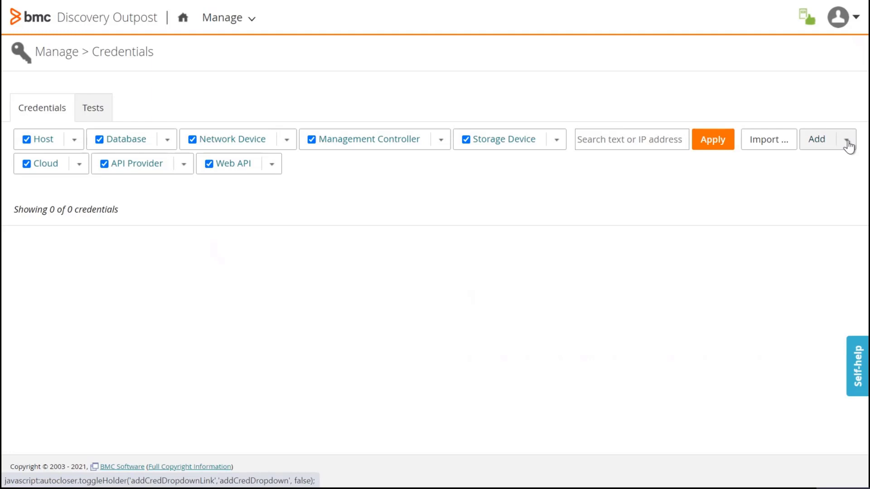
- Start a new SSH host credential labelled 'test cyberark'
{"action": "left_click", "coordinate": [847, 143]}
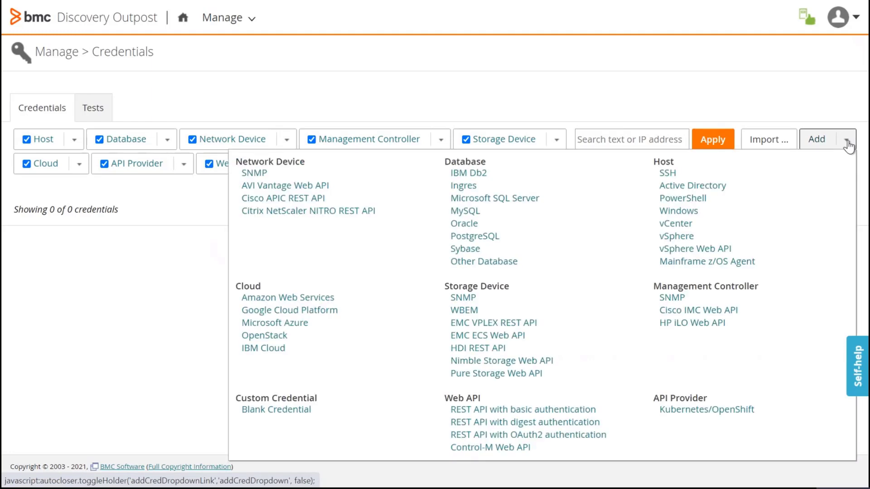
{"action": "left_click", "coordinate": [673, 177]}
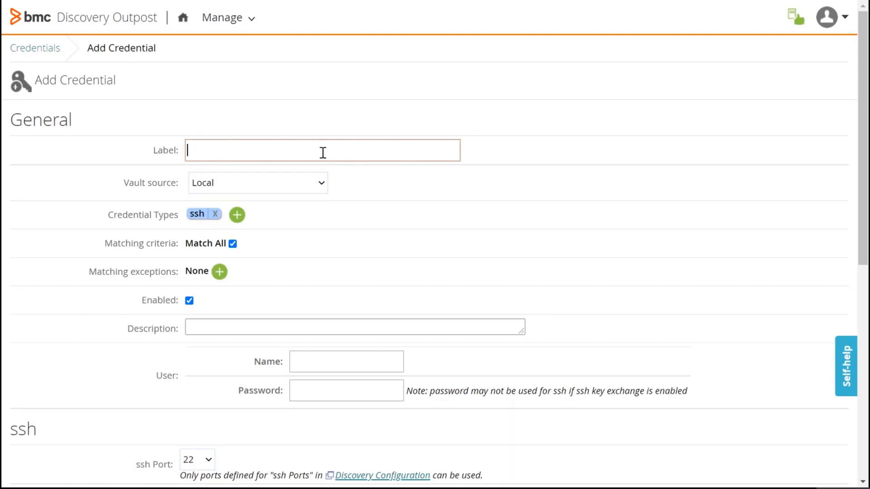
{"action": "type", "text": "test cyberark"}
- Set its vault source to CyberArk Credential Provider, paste the CyberArk query, and save
{"action": "double_click", "coordinate": [131, 183]}
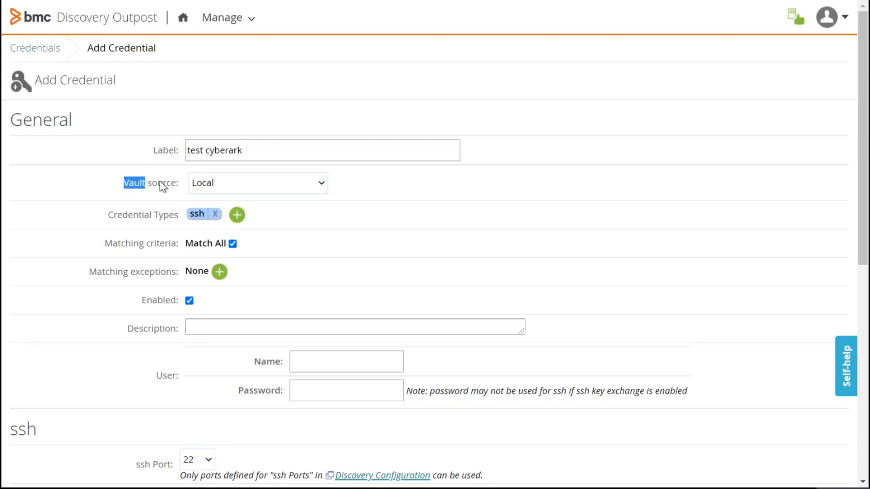
{"action": "left_click", "coordinate": [227, 185]}
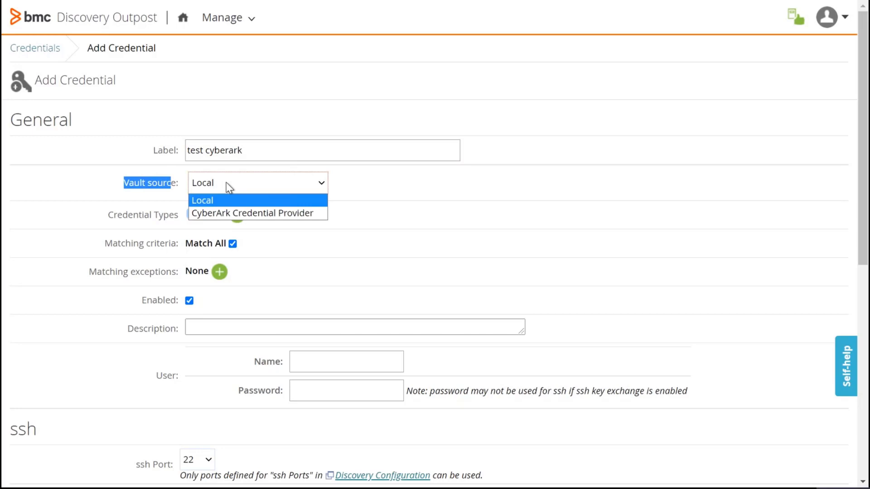
{"action": "left_click", "coordinate": [252, 215]}
{"action": "left_click_drag", "start_coordinate": [188, 361], "coordinate": [264, 368]}
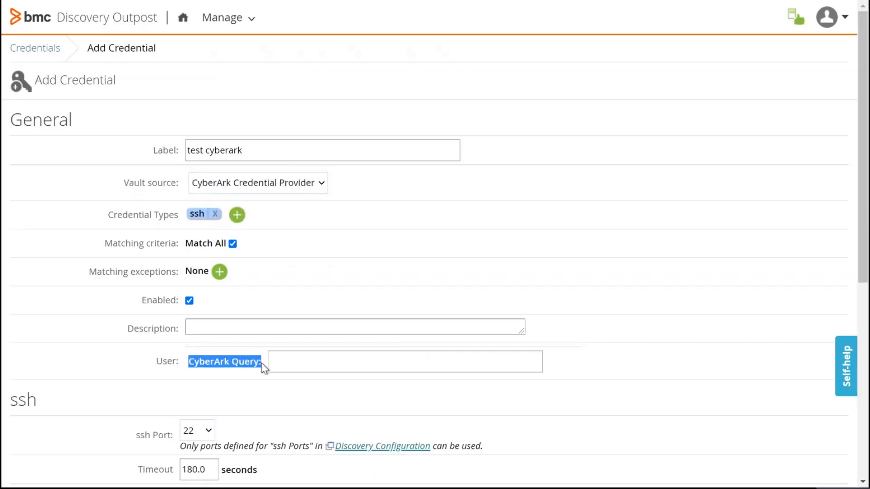
{"action": "left_click", "coordinate": [333, 361]}
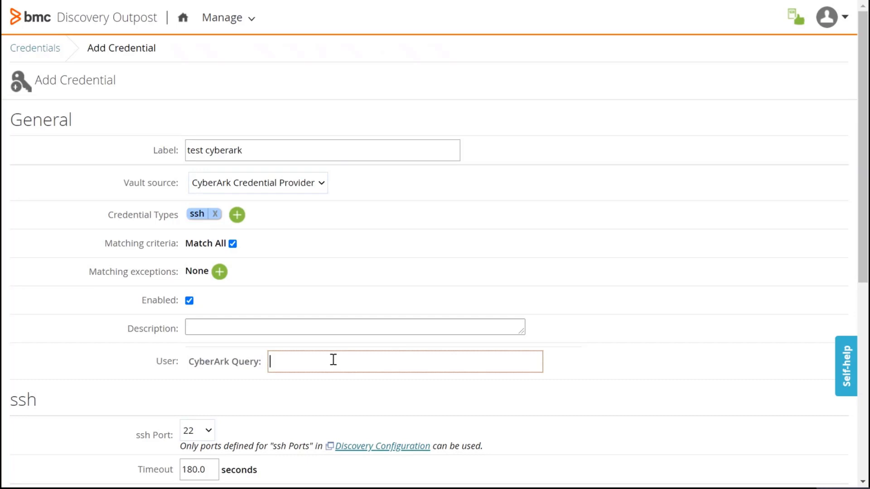
{"action": "type", "text": "Safe=Sophia;Folder=root;Address=%ip%"}
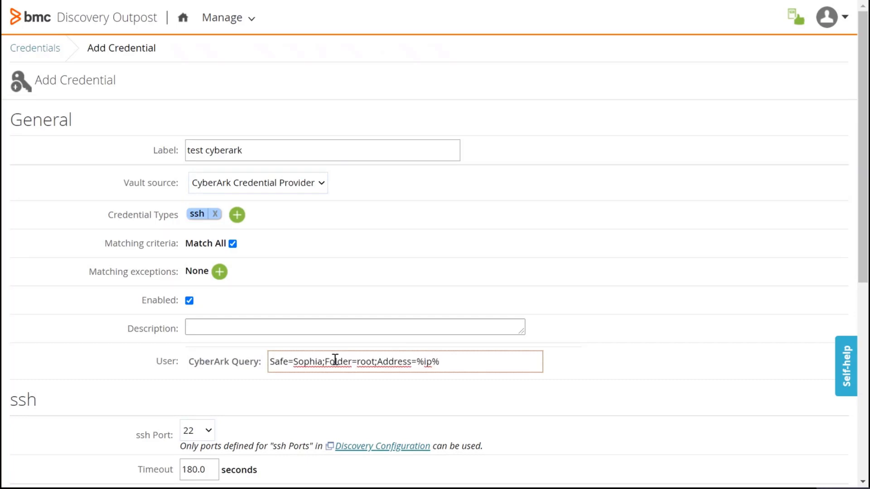
{"action": "left_click_drag", "start_coordinate": [417, 361], "coordinate": [449, 361]}
{"action": "scroll", "coordinate": [865, 241], "scroll_direction": "down", "scroll_amount": 1}
{"action": "scroll", "coordinate": [864, 241], "scroll_direction": "down", "scroll_amount": 5}
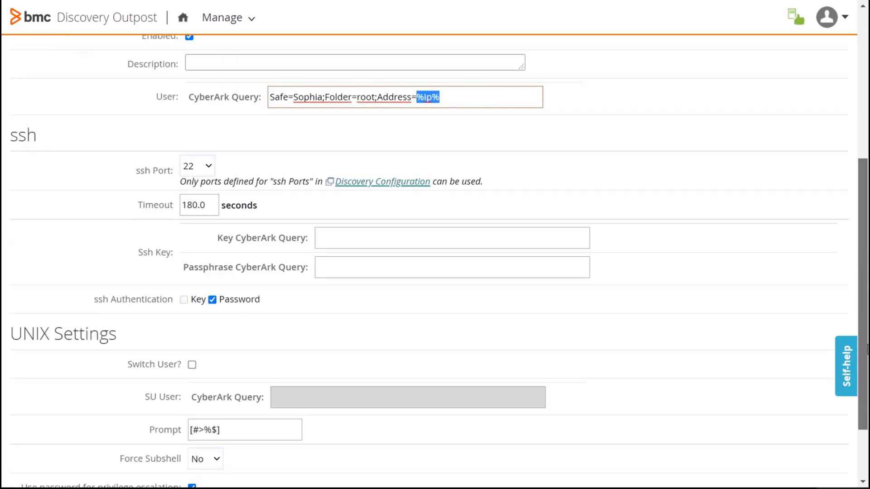
{"action": "left_click", "coordinate": [775, 437]}
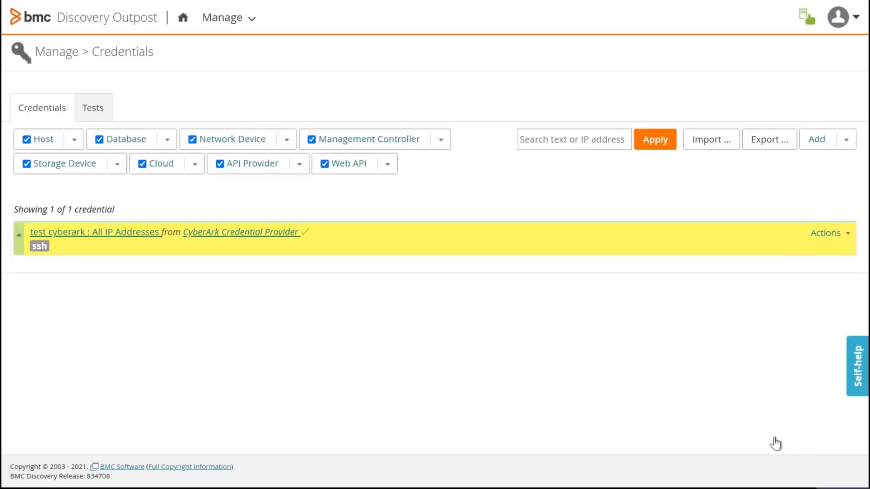
- Test the 'test cyberark' credential against IP 10.64.192.45 and confirm it succeeds
{"action": "left_click", "coordinate": [843, 235]}
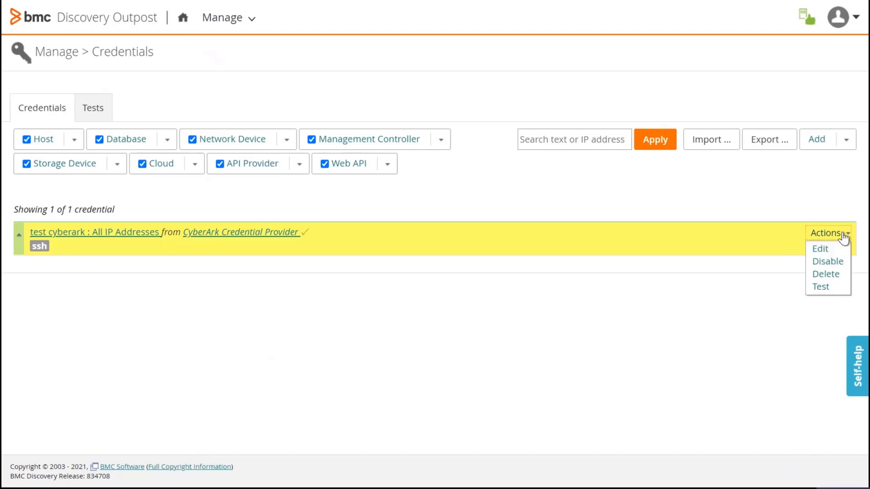
{"action": "left_click", "coordinate": [821, 287]}
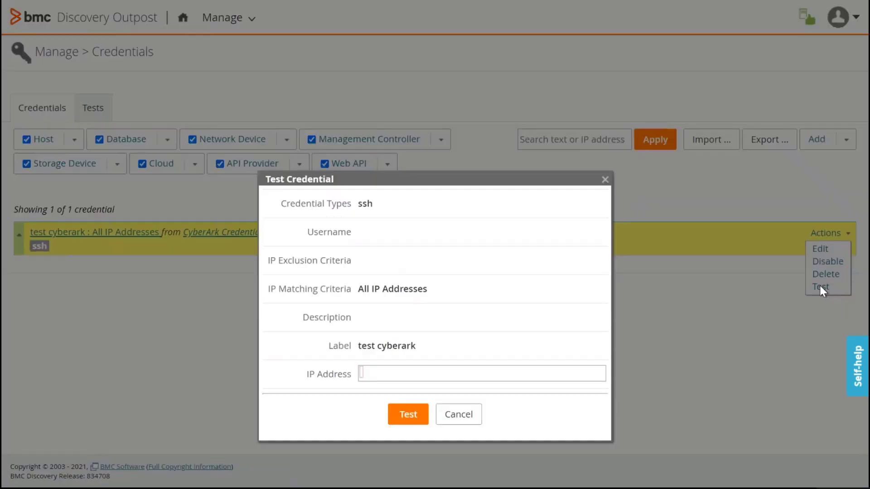
{"action": "key", "text": "ctrl+v"}
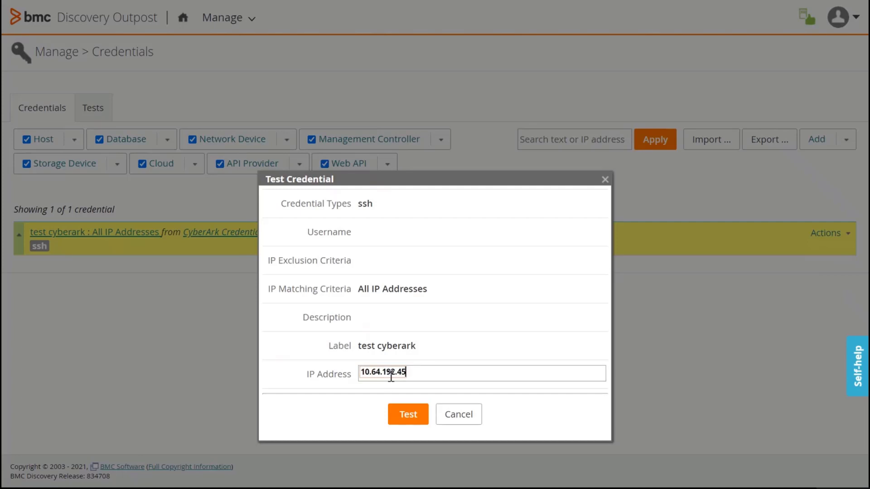
{"action": "key", "text": "Return"}
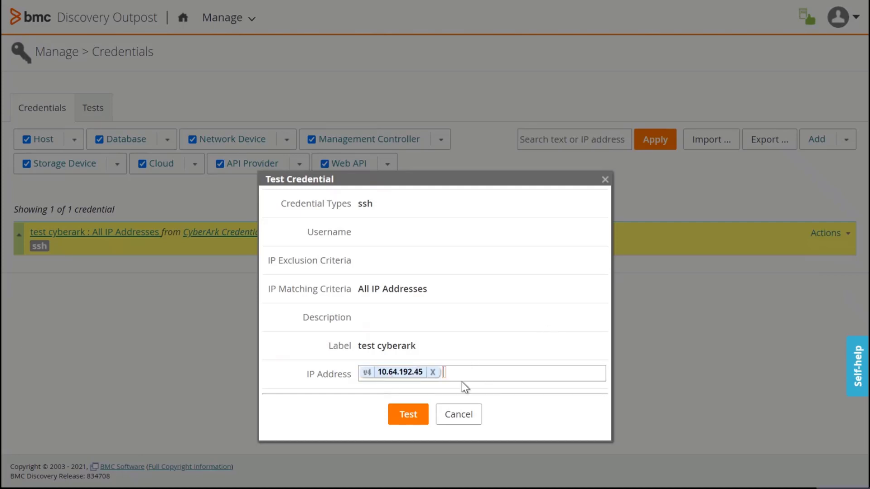
{"action": "left_click", "coordinate": [408, 415]}
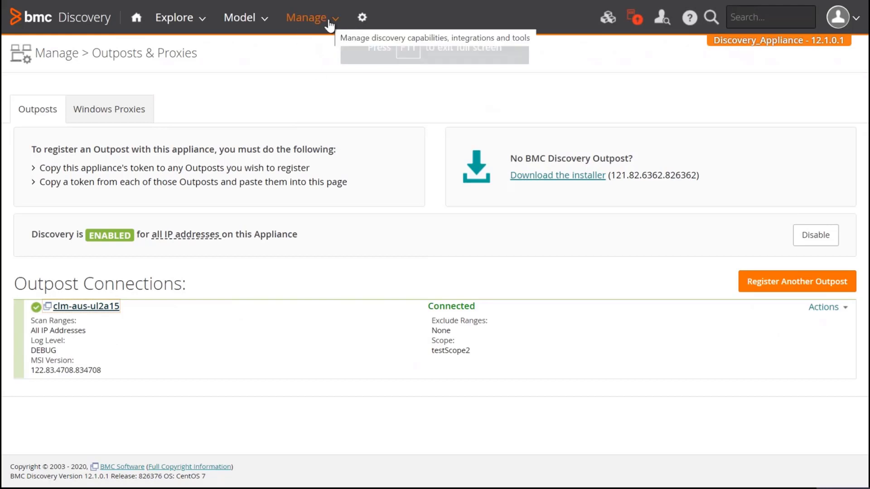
- Add a discovery run labelled 'test cyberark' for range 10.64.192.45 via outpost clm-aus-ul2a15
{"action": "left_click", "coordinate": [328, 22]}
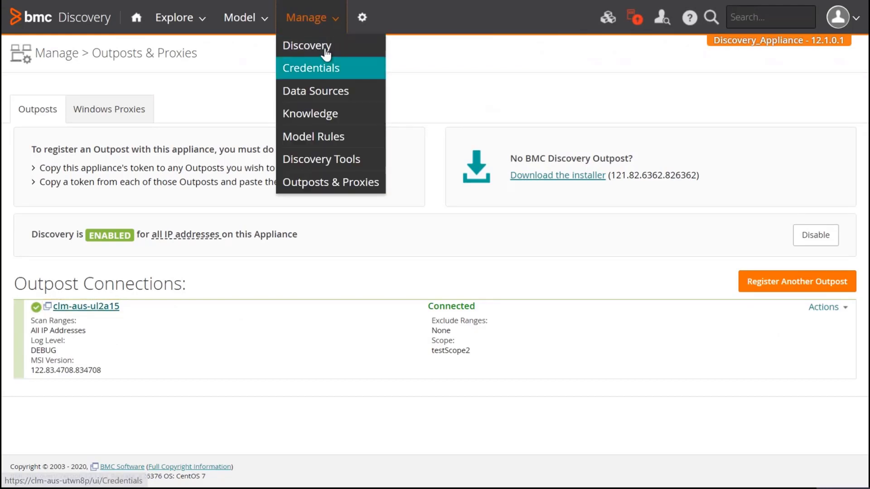
{"action": "left_click", "coordinate": [324, 47]}
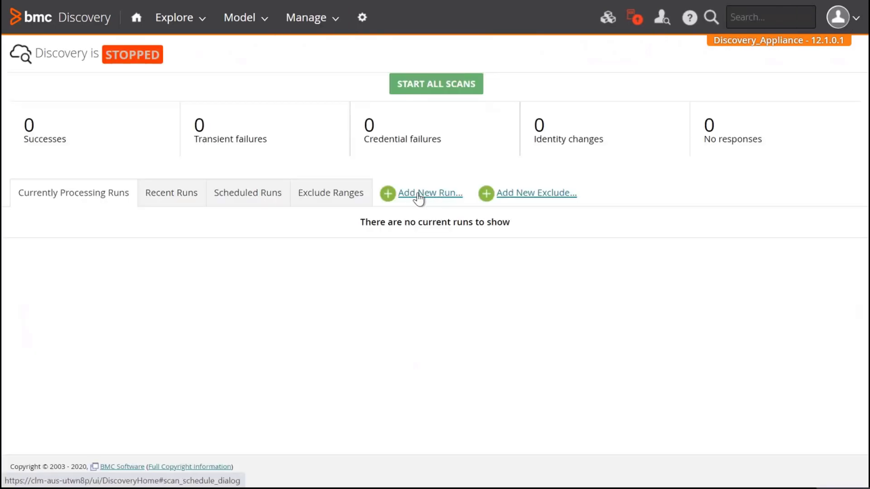
{"action": "left_click", "coordinate": [418, 198]}
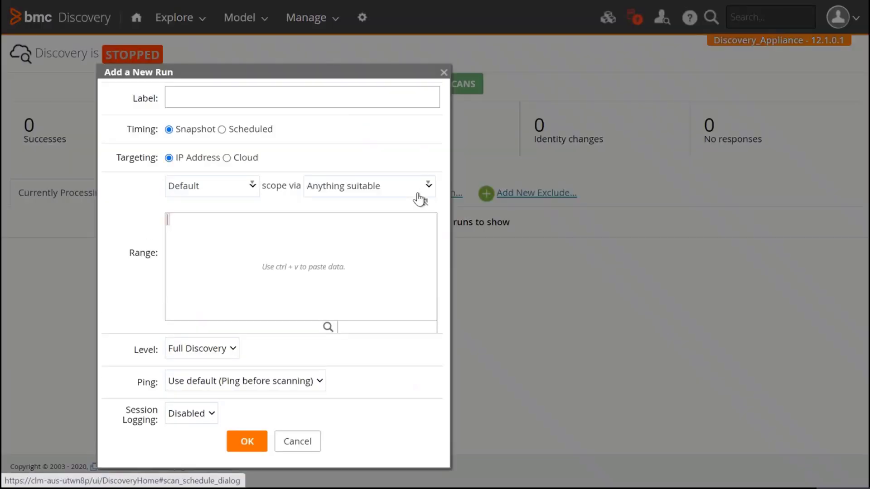
{"action": "left_click", "coordinate": [265, 98]}
{"action": "type", "text": "test cyberark"}
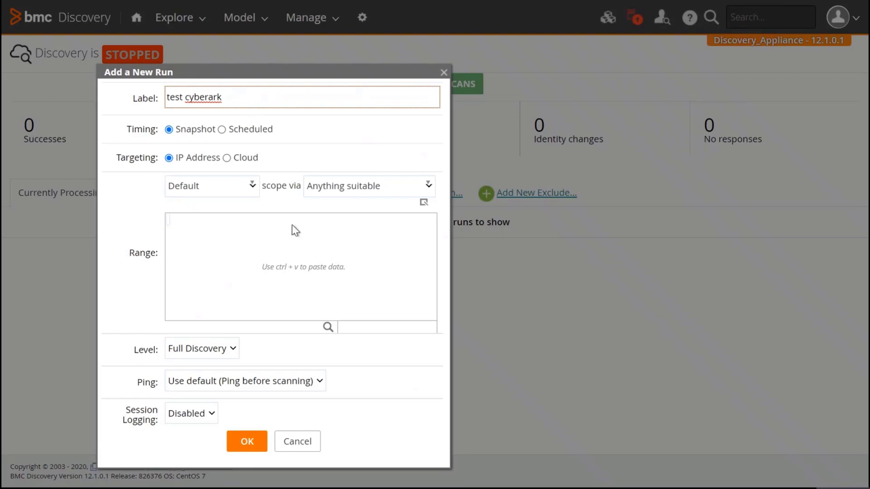
{"action": "left_click", "coordinate": [325, 245]}
{"action": "key", "text": "ctrl+v"}
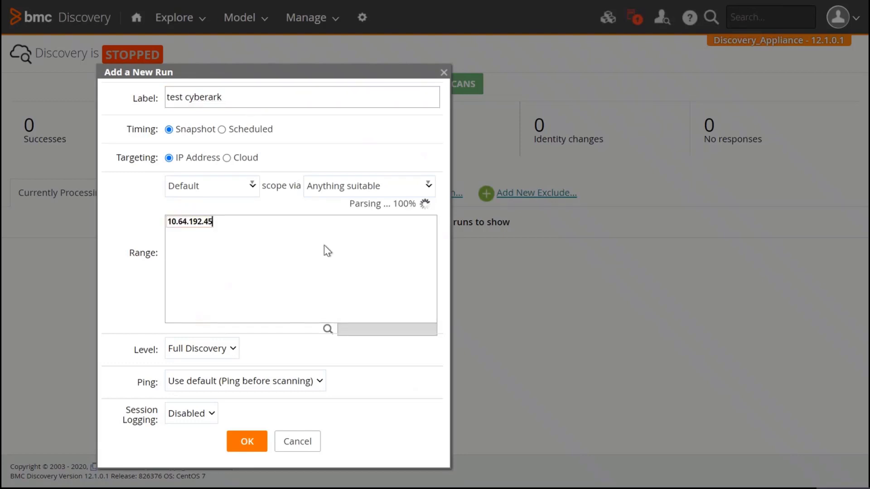
{"action": "left_click", "coordinate": [427, 193]}
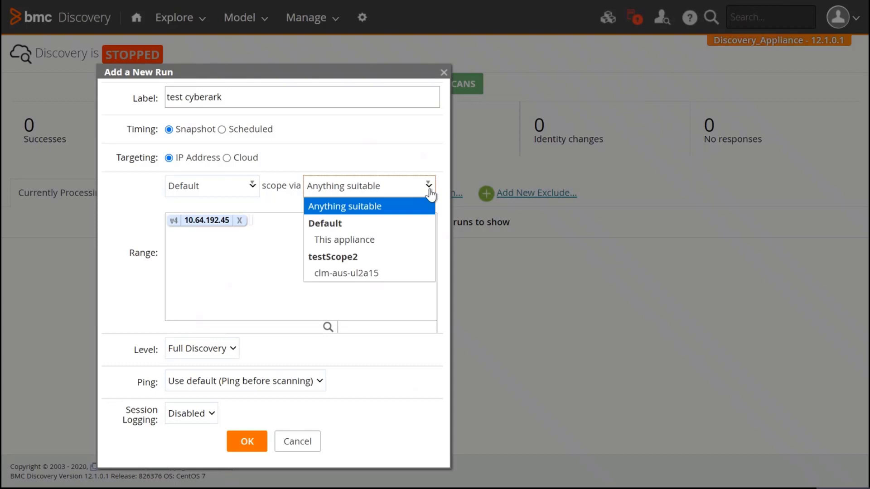
{"action": "left_click", "coordinate": [376, 273]}
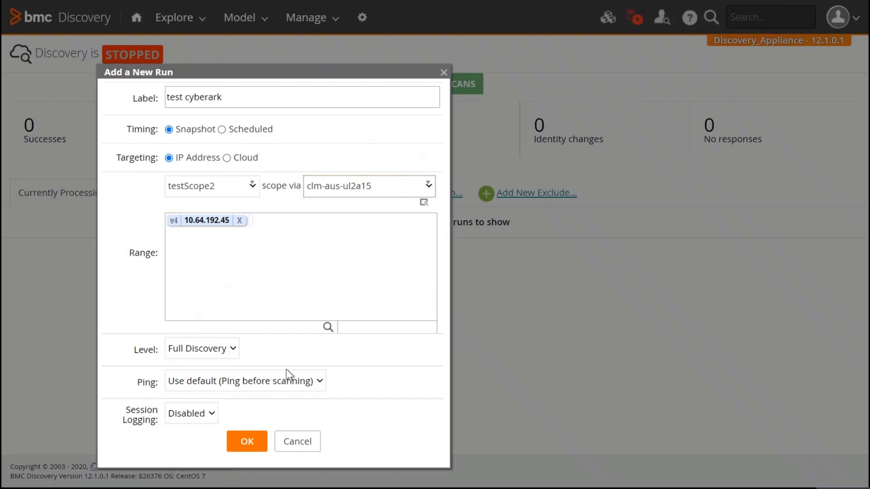
- Create the run, start all scans, and view the 'test cyberark' run details and related records
{"action": "left_click", "coordinate": [247, 444]}
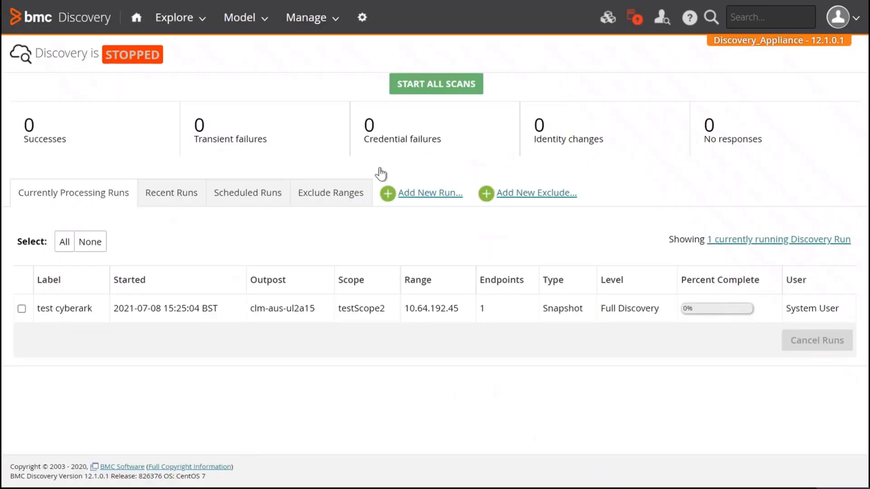
{"action": "left_click", "coordinate": [439, 91]}
{"action": "left_click", "coordinate": [181, 319]}
{"action": "left_click", "coordinate": [207, 283]}
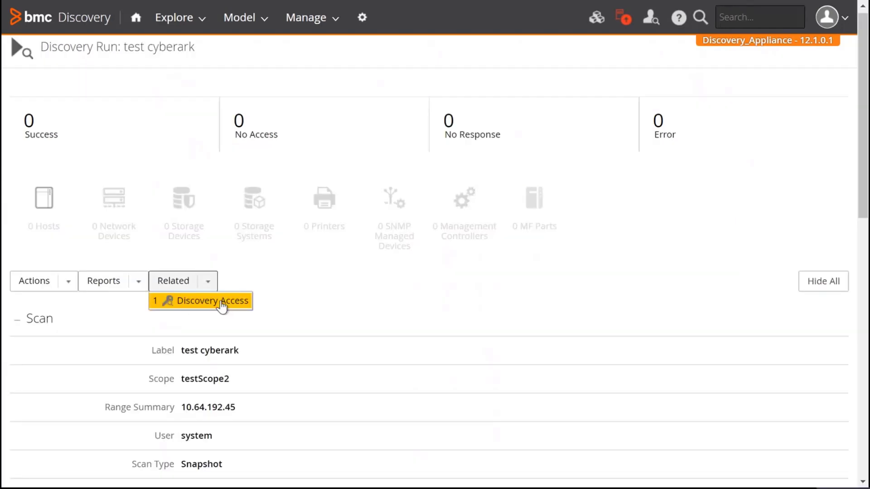
- Open the 10.64.192.45 discovery access and confirm GoodAccess via the ssh 'test cyberark' credential
{"action": "left_click", "coordinate": [222, 307]}
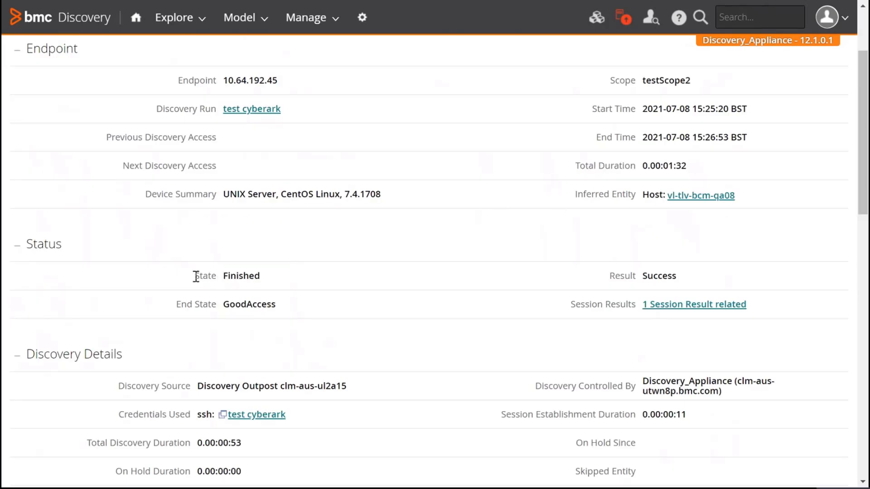
{"action": "left_click_drag", "start_coordinate": [176, 302], "coordinate": [284, 309]}
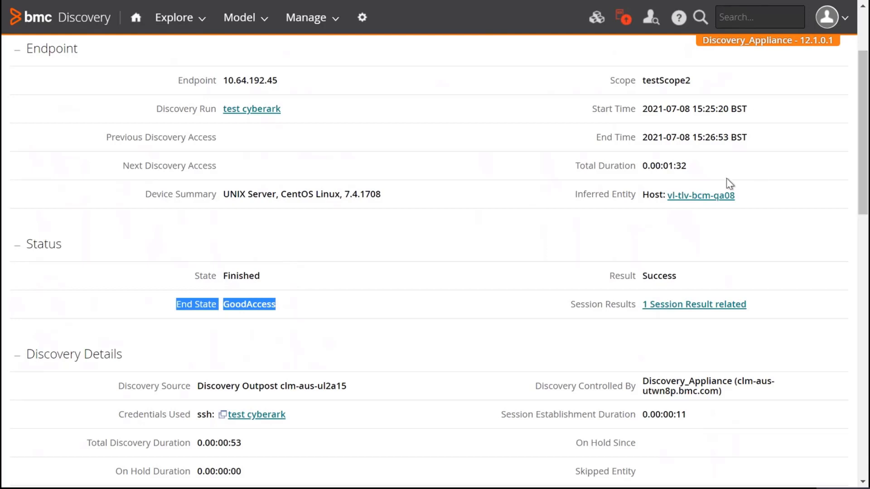
{"action": "left_click_drag", "start_coordinate": [665, 196], "coordinate": [648, 198]}
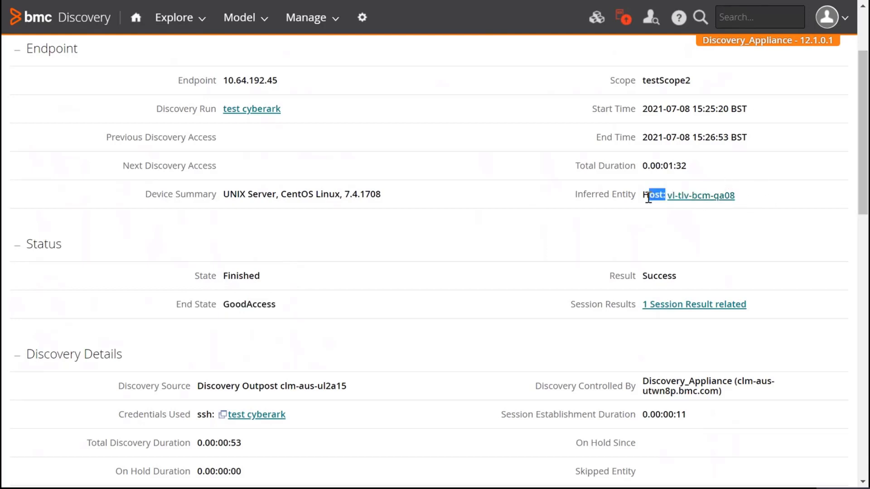
{"action": "left_click_drag", "start_coordinate": [217, 416], "coordinate": [142, 420]}
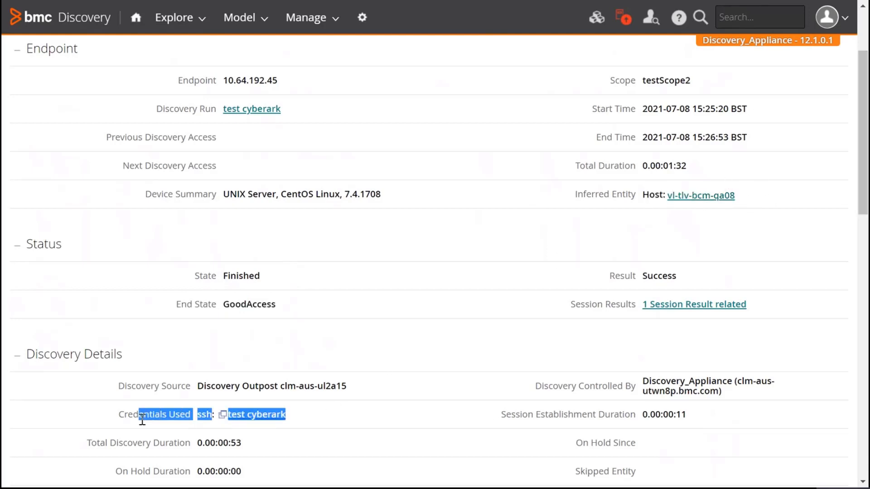